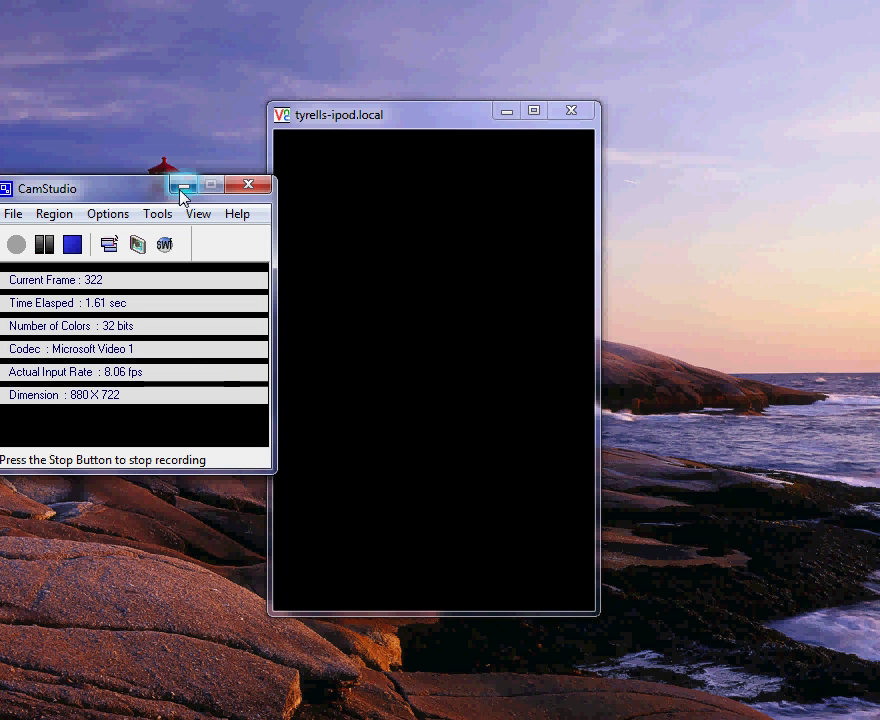
Minimize the CamStudio window to uncover the mirrored iPod home screen in VNC Viewer.
{"action": "left_click", "coordinate": [183, 187]}
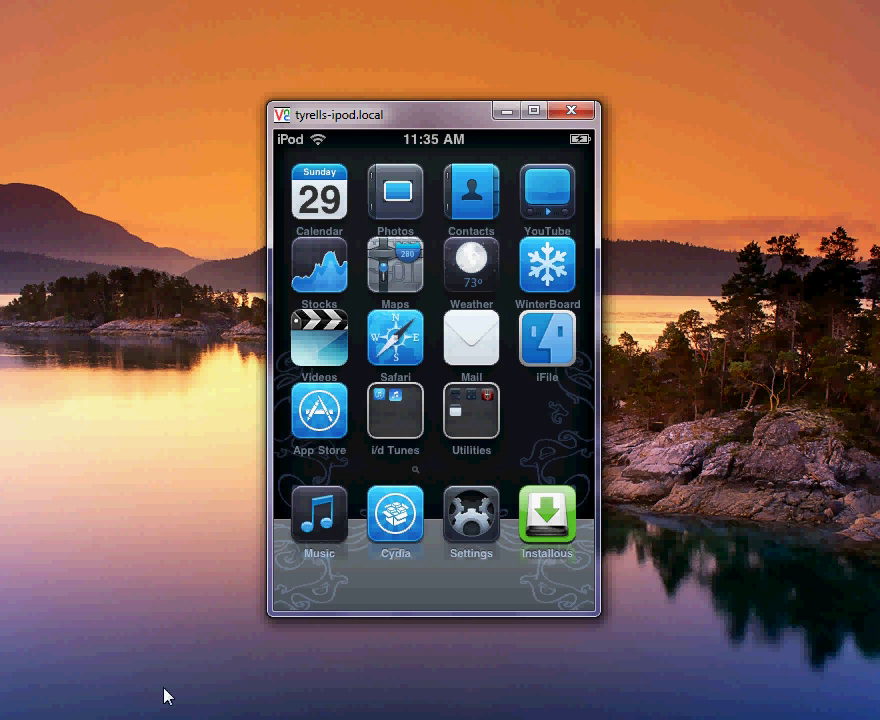
Reveal the hidden Windows tray icons while the iPod shows its themed first home screen.
{"action": "left_click", "coordinate": [848, 715]}
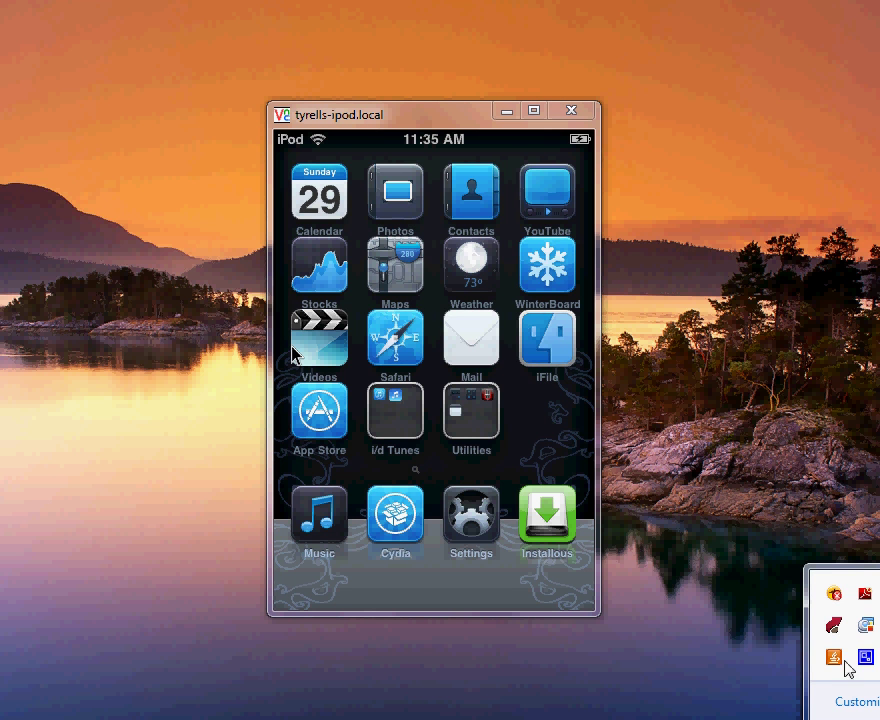